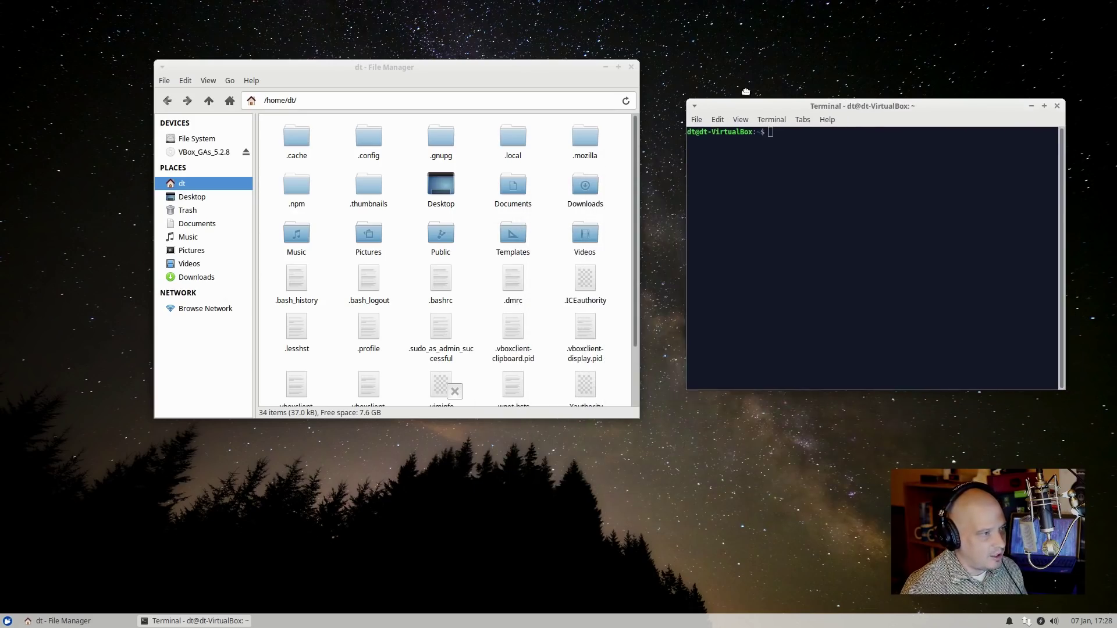
Step: Move the terminal window beside the file manager so the two windows do not overlap, and focus the file manager
left_click(452, 74)
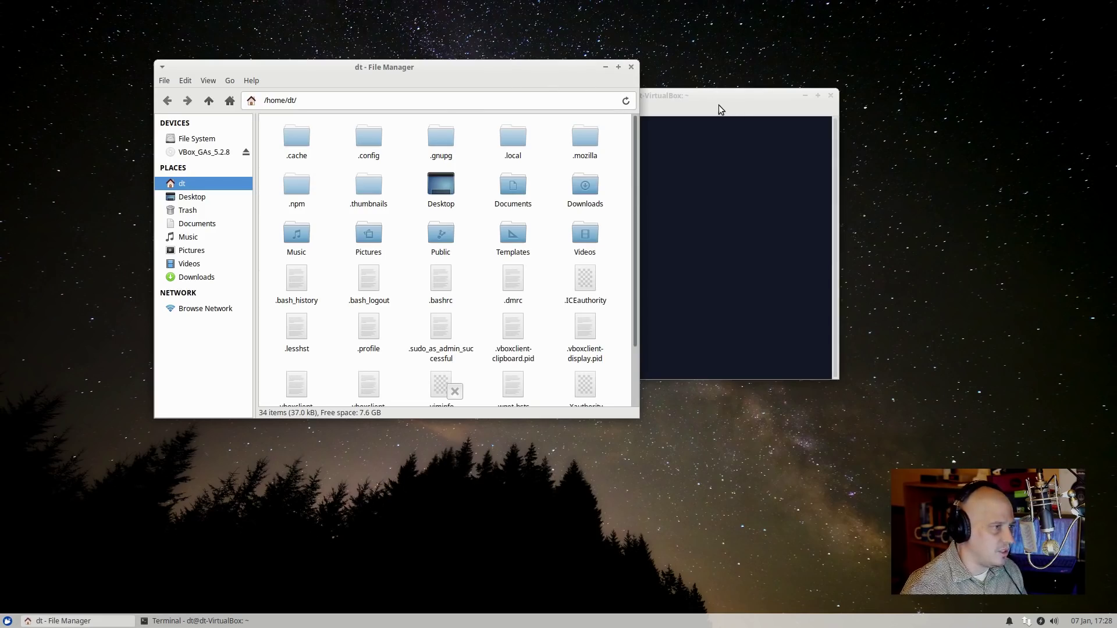
left_click(682, 101)
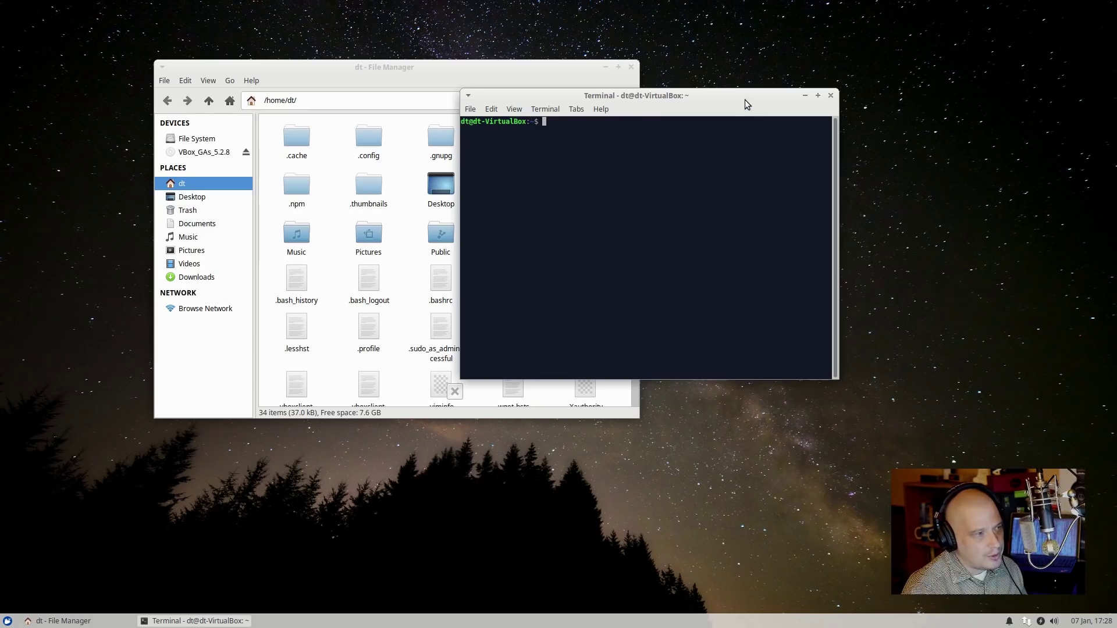
left_click_drag(744, 99, 1004, 195)
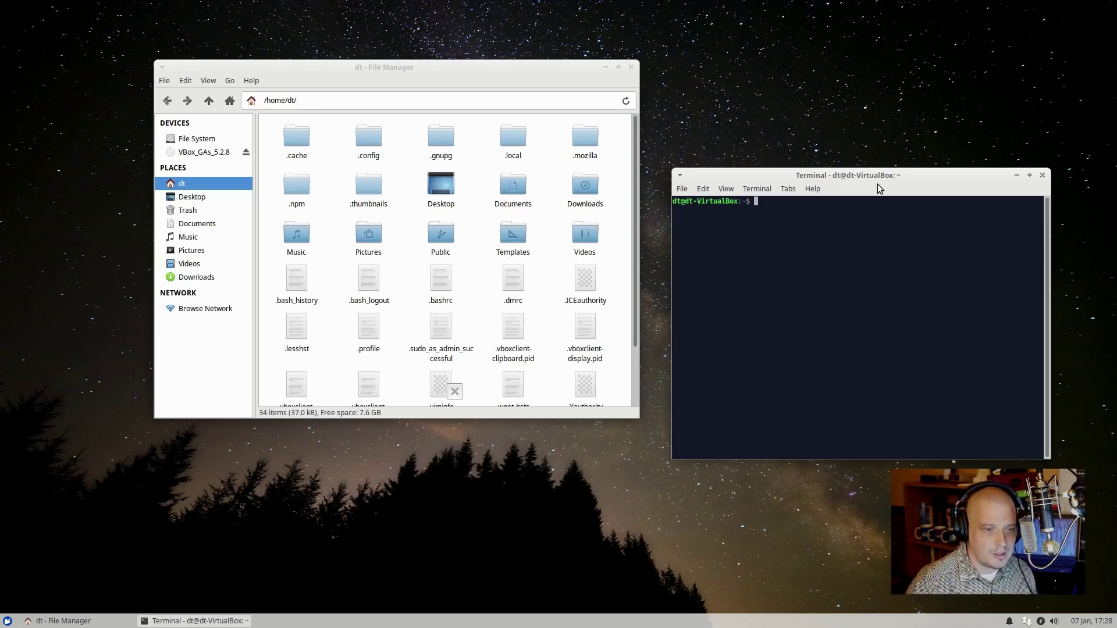
left_click_drag(786, 182, 928, 74)
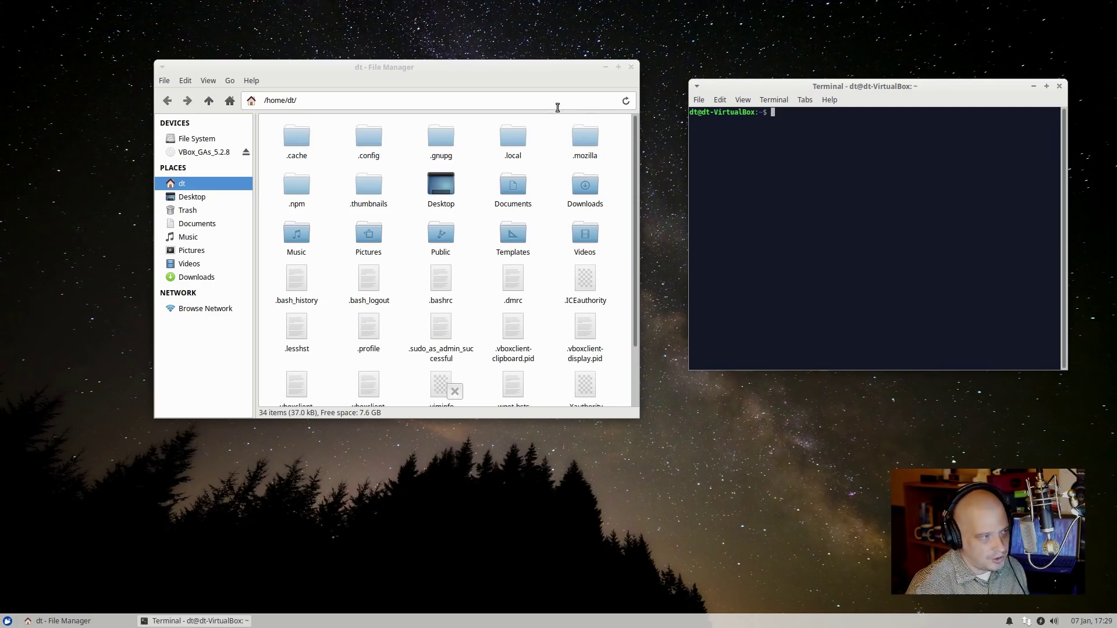
left_click(441, 68)
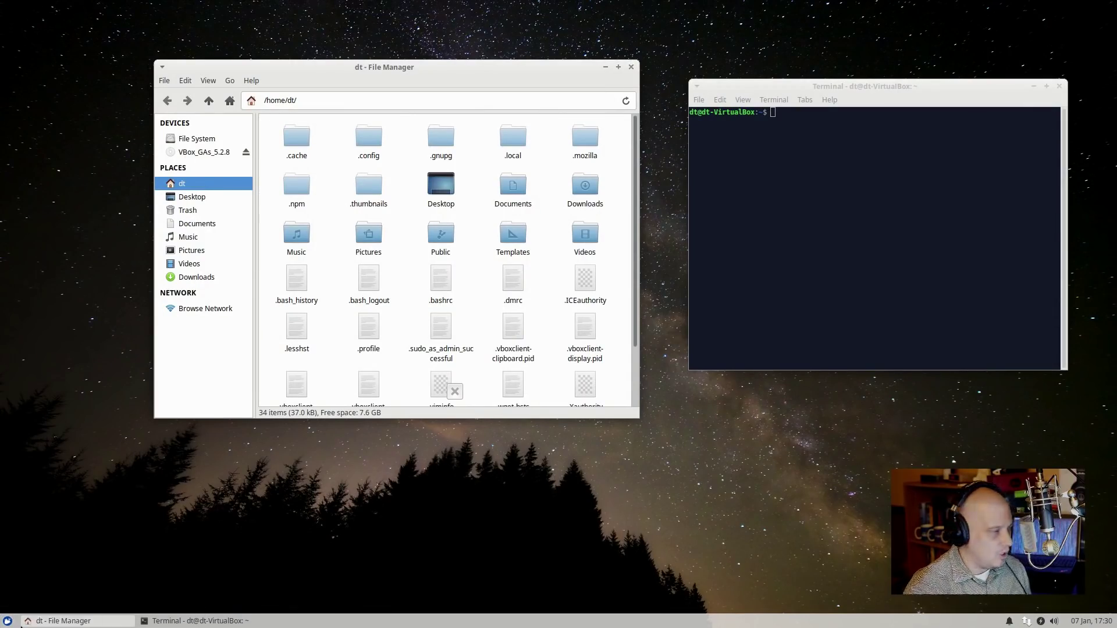
Step: Minimise the home folder's file manager window and browse the Accessories category of the application menu
left_click(22, 624)
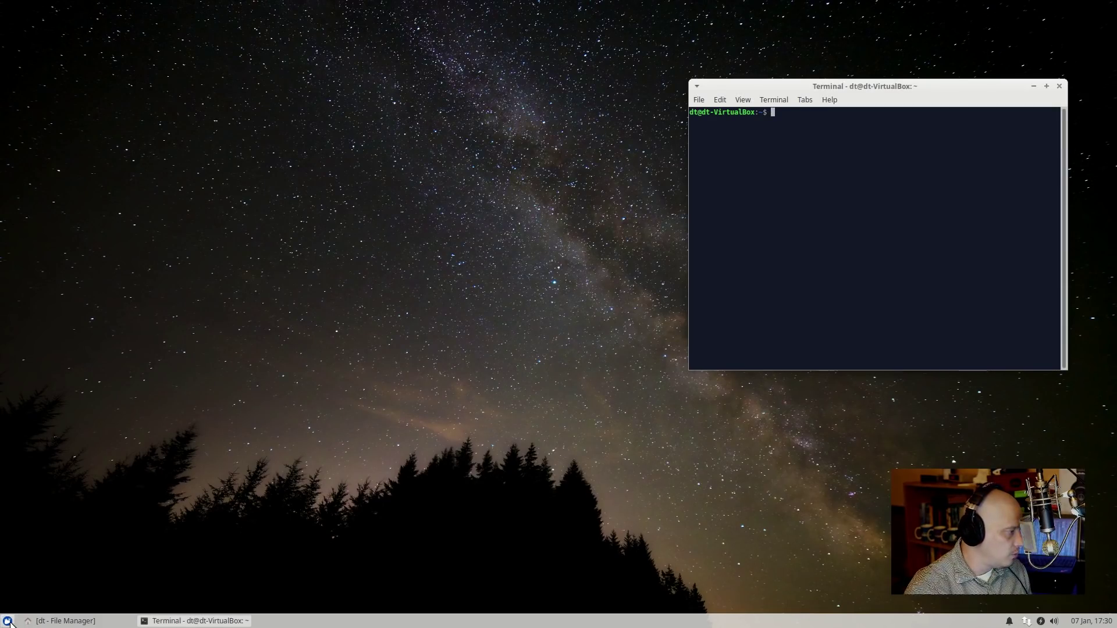
key("super")
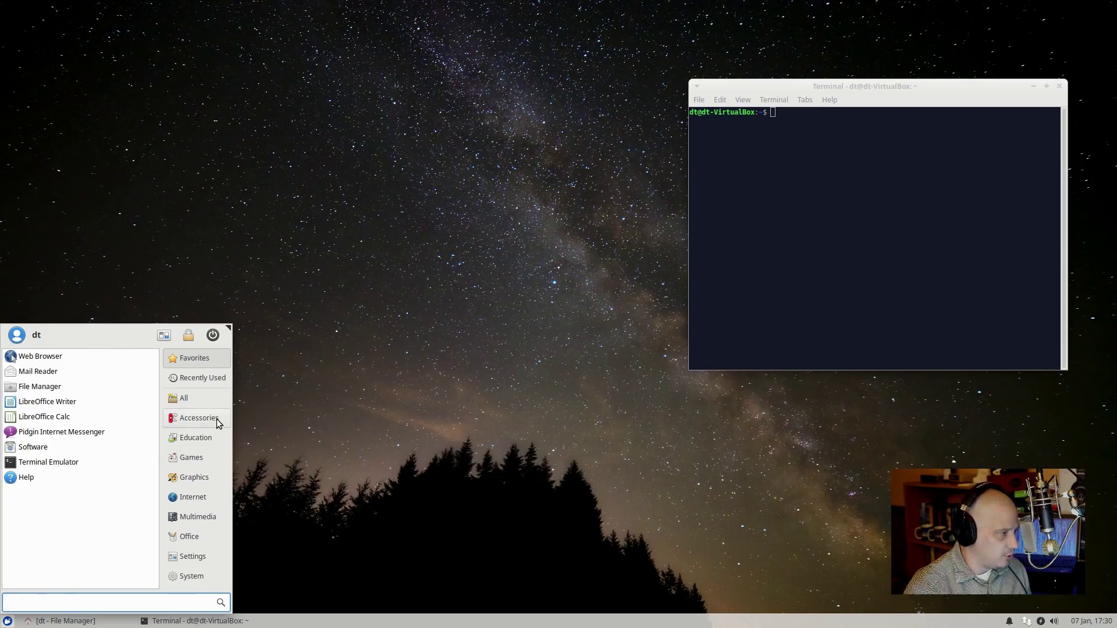
left_click(217, 419)
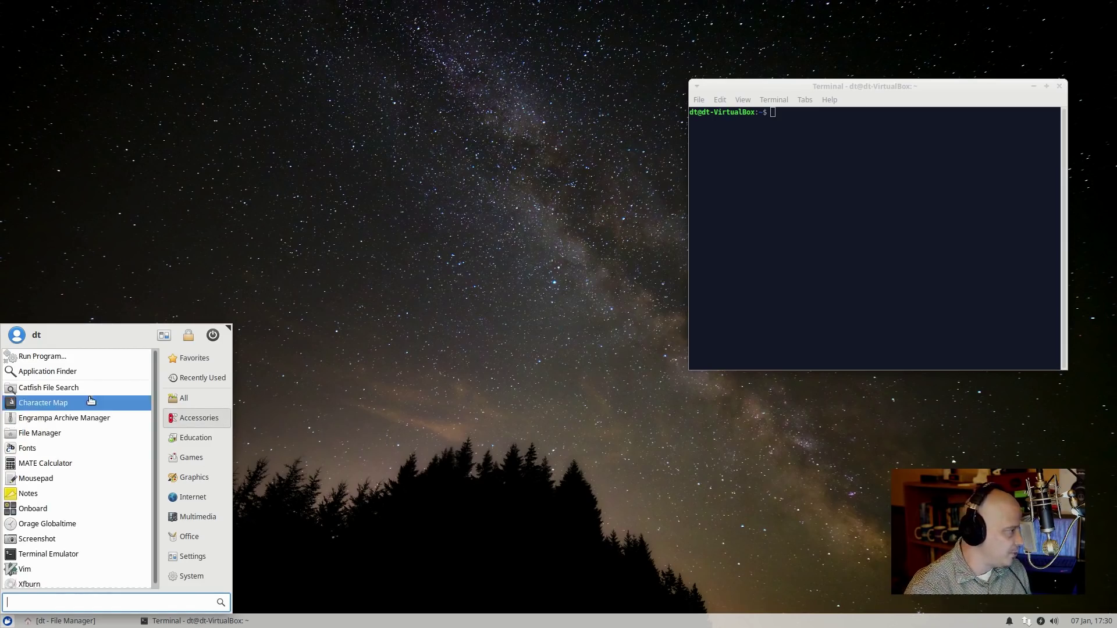
scroll(83, 453, "down", 1)
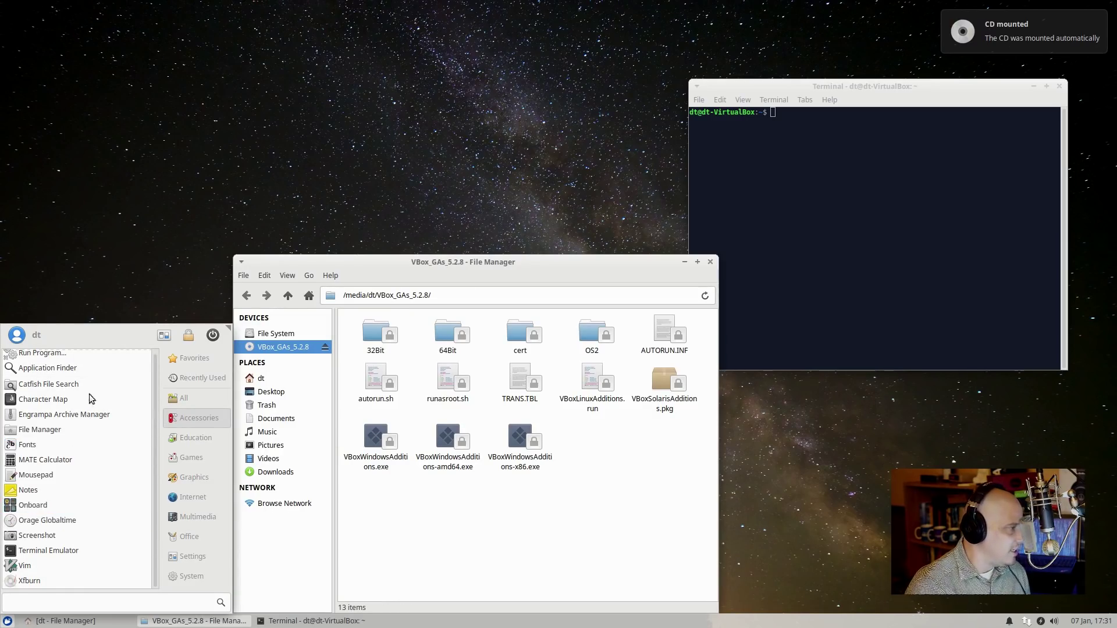
Step: Minimise the VBox_GAs_5.2.8 file manager window and browse the Education, Graphics and Internet application categories
left_click(685, 266)
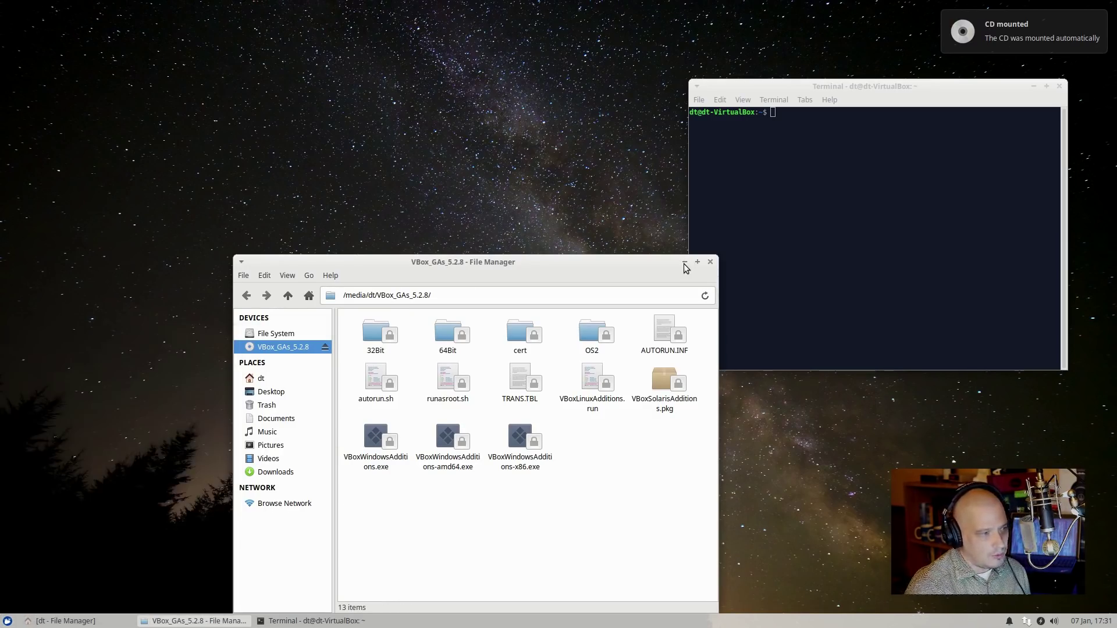
left_click(684, 266)
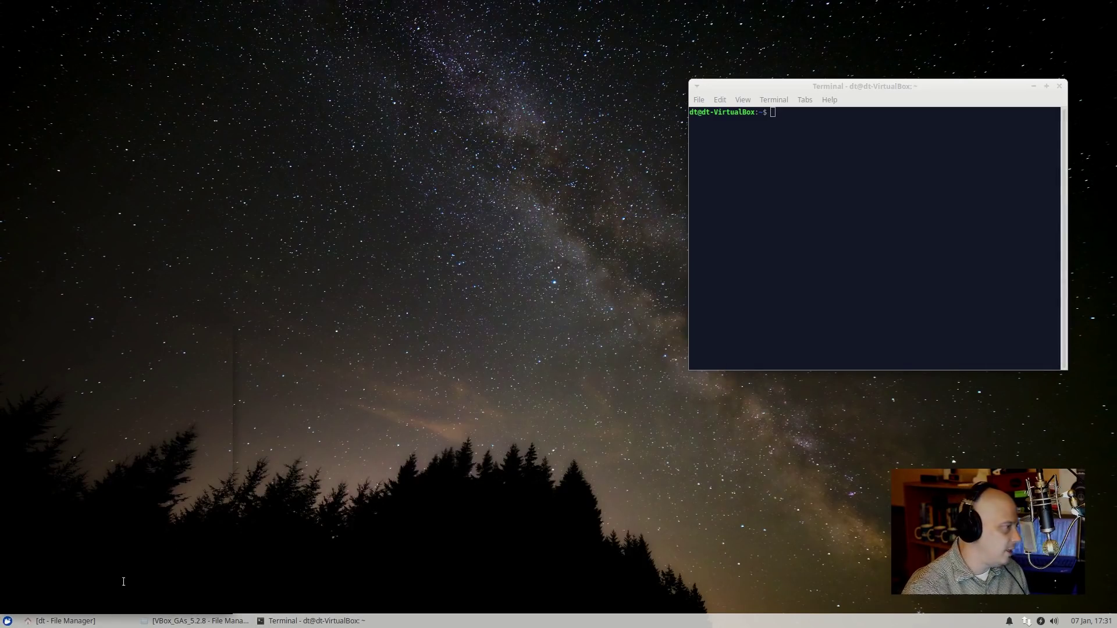
left_click(204, 433)
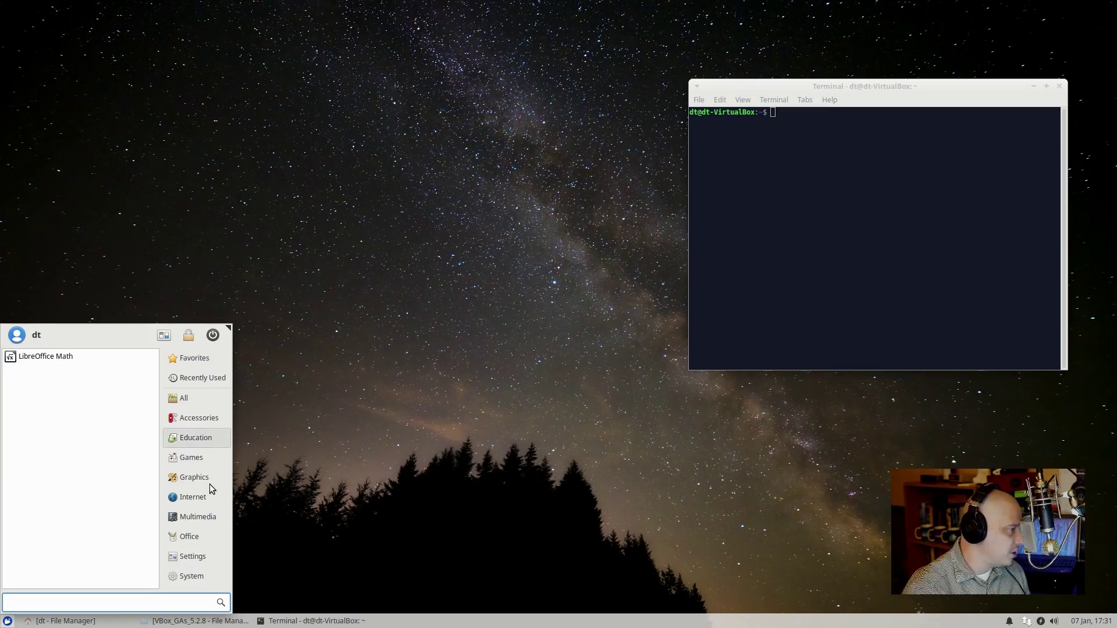
left_click(200, 476)
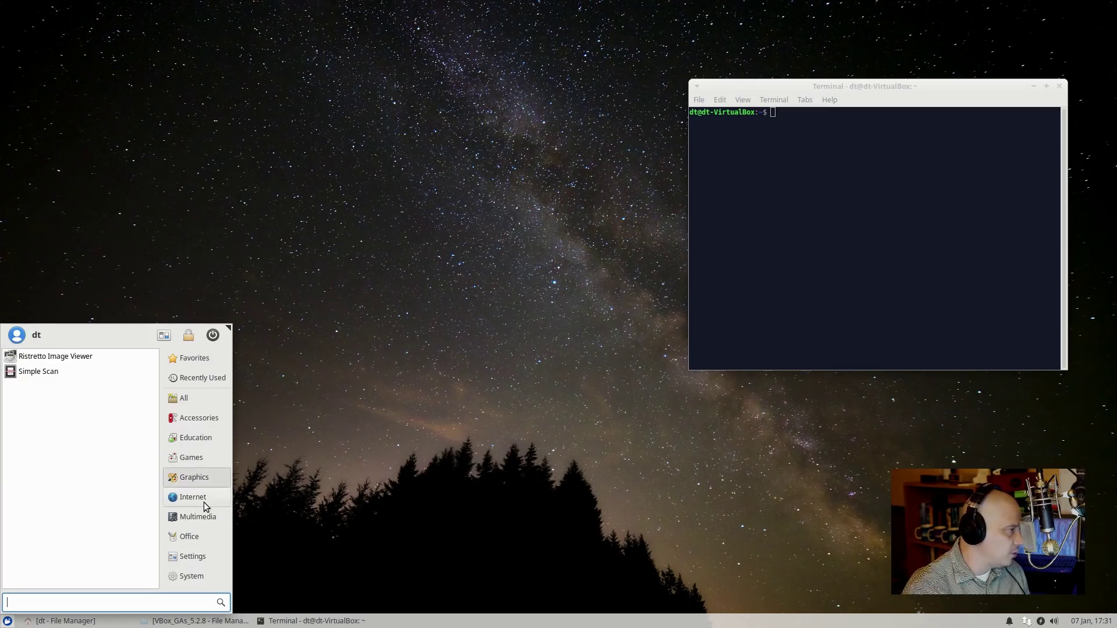
left_click(204, 502)
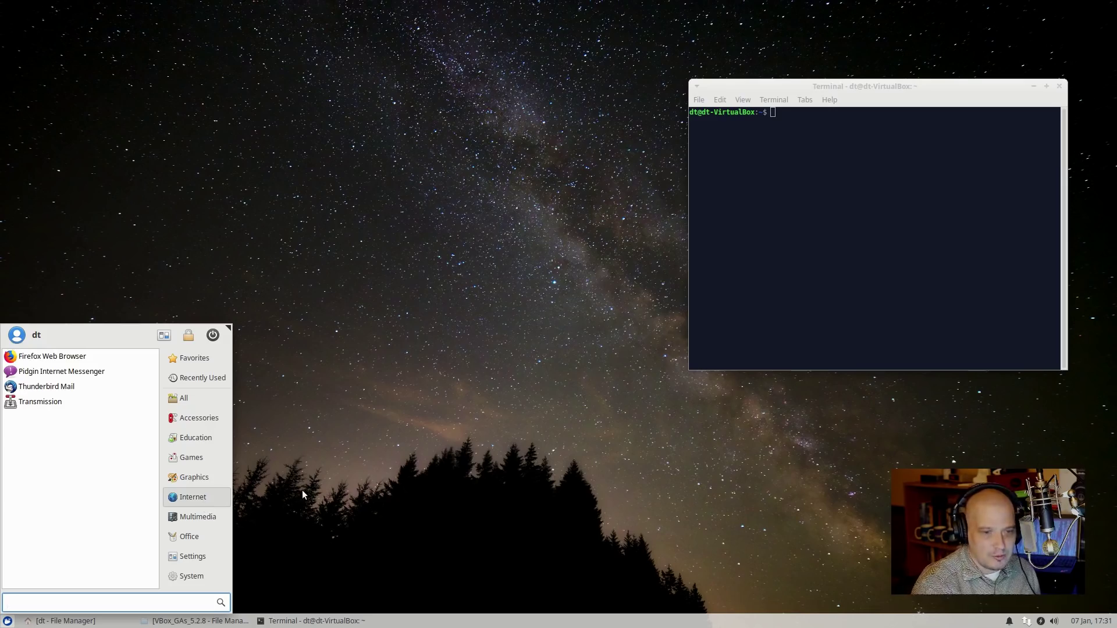
left_click(455, 514)
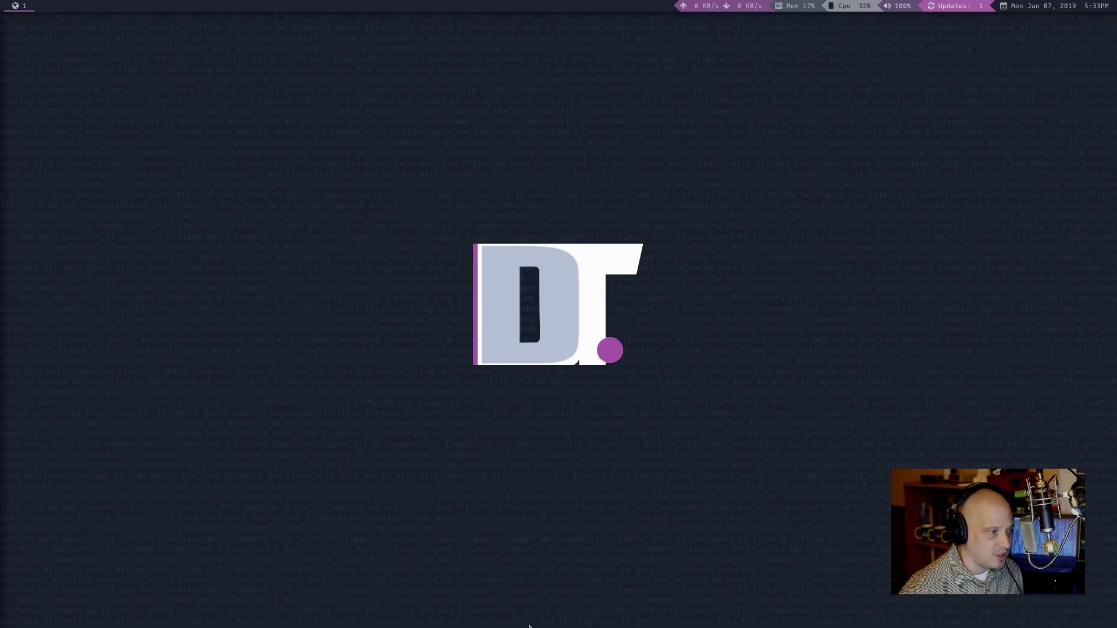
Step: Open vifm and htop side by side in i3, with the .i3/config file in Vim tiled below htop
key("super+alt+v")
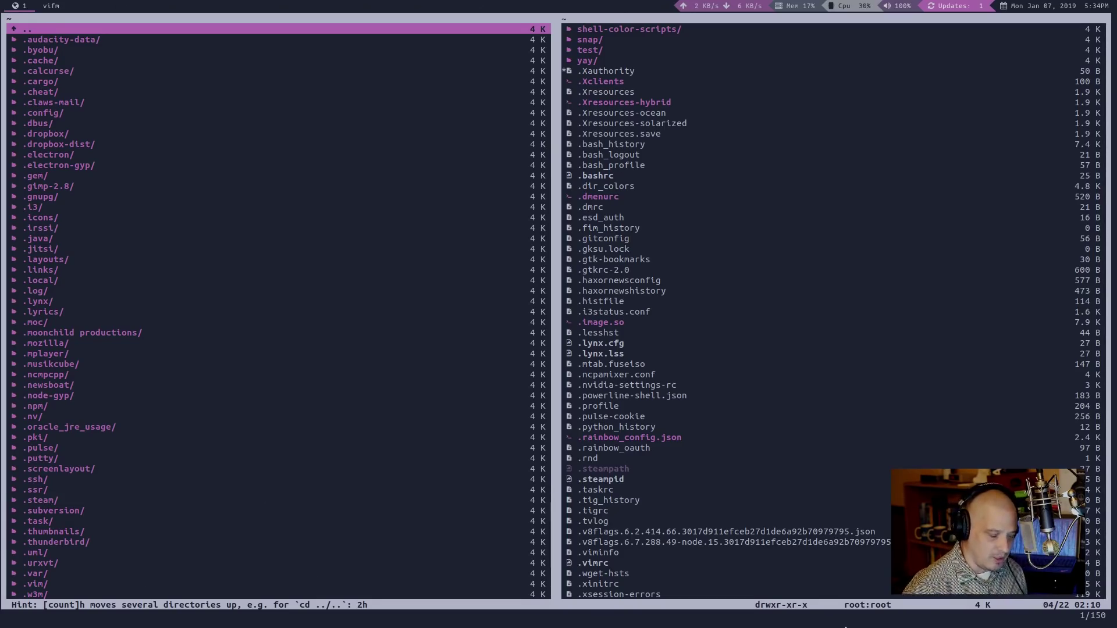
key("super+h")
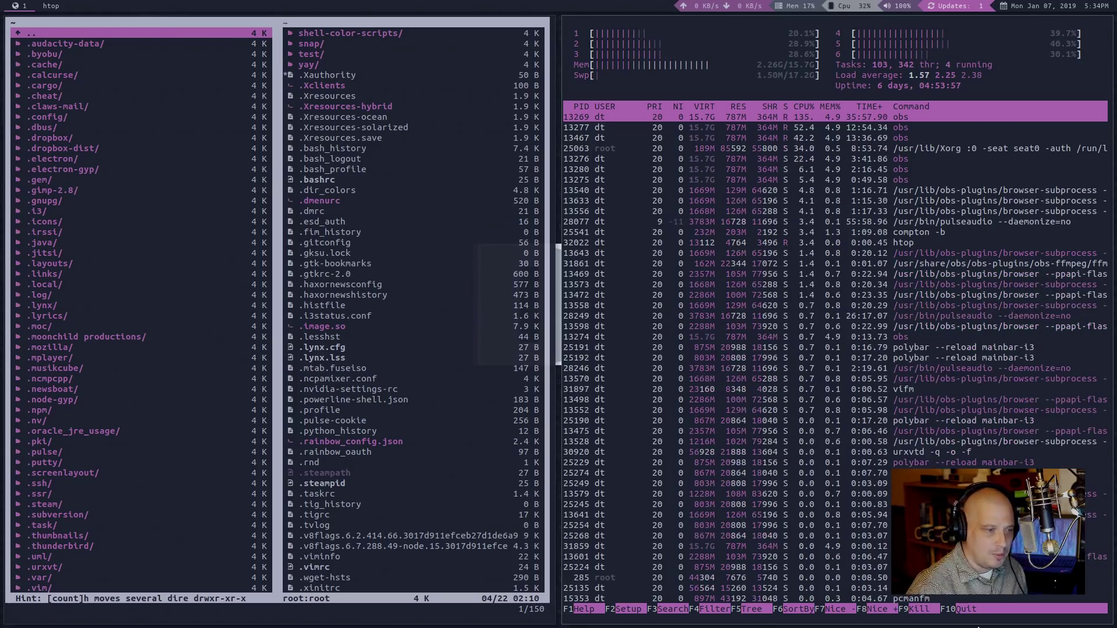
key("super+v")
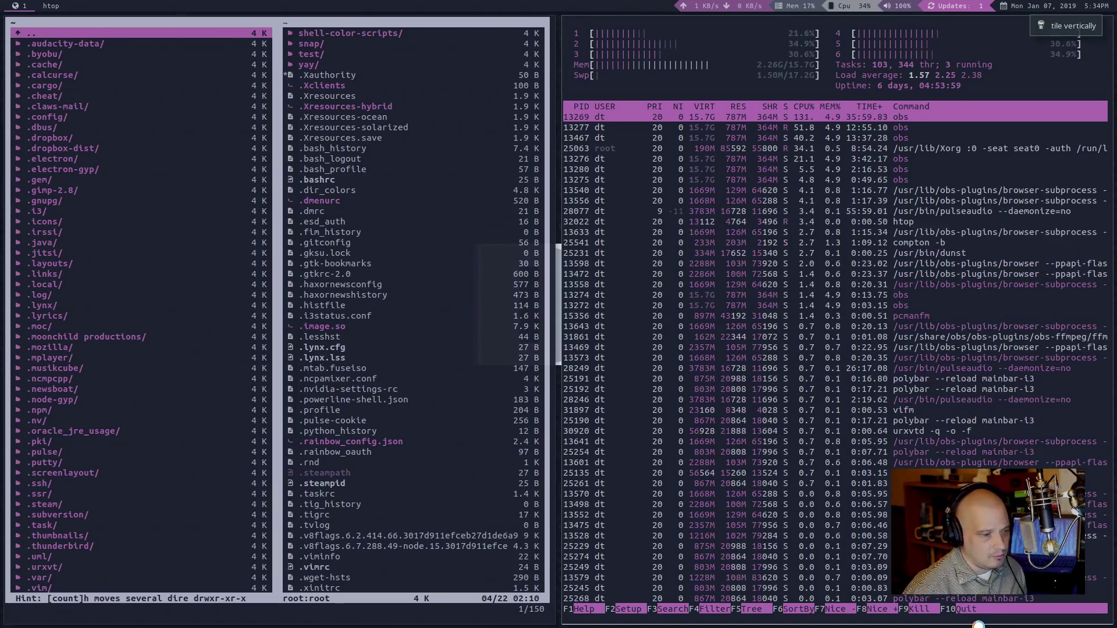
key("super+shift+c")
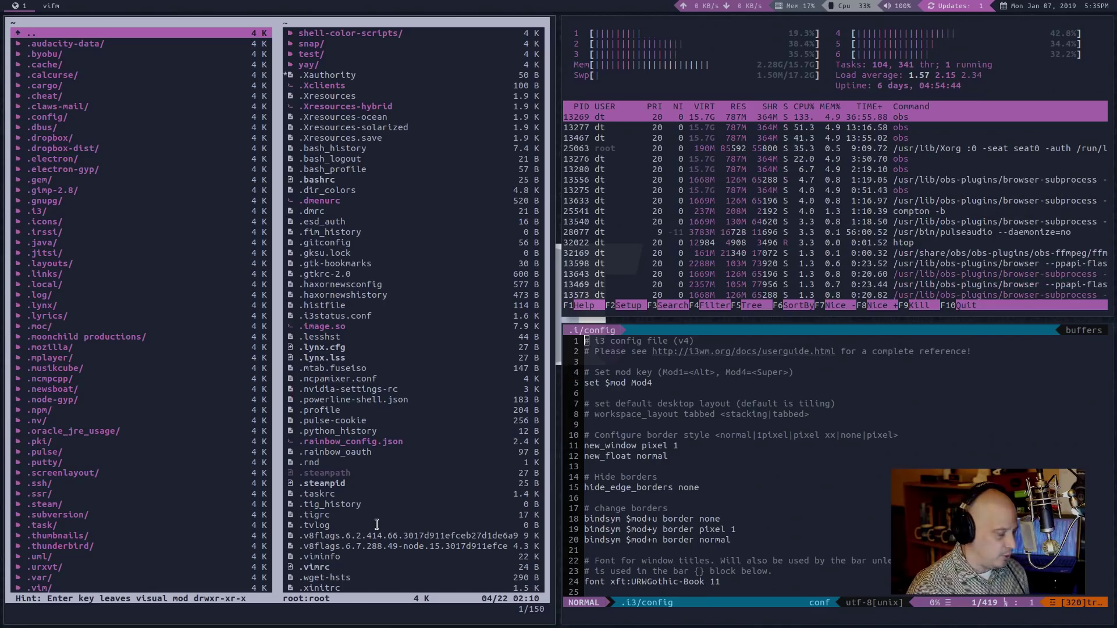
Step: Resize the vifm window wider and narrower in resize mode, leaving it slightly wider than half the screen
key("super+r")
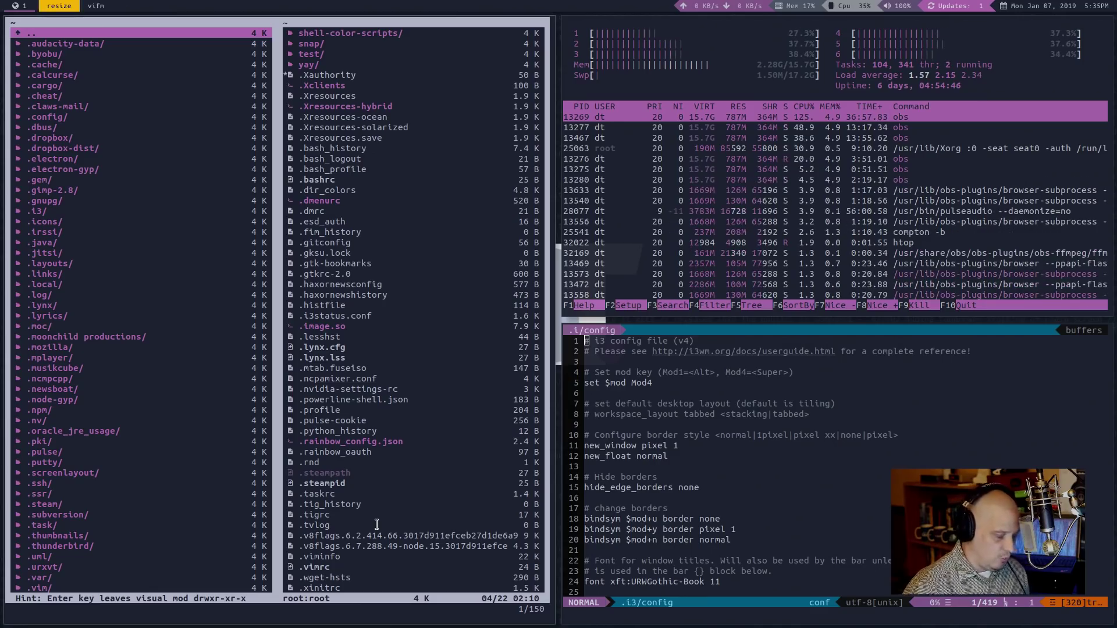
key("Right")
key("Right")
key("Right")
key("Right")
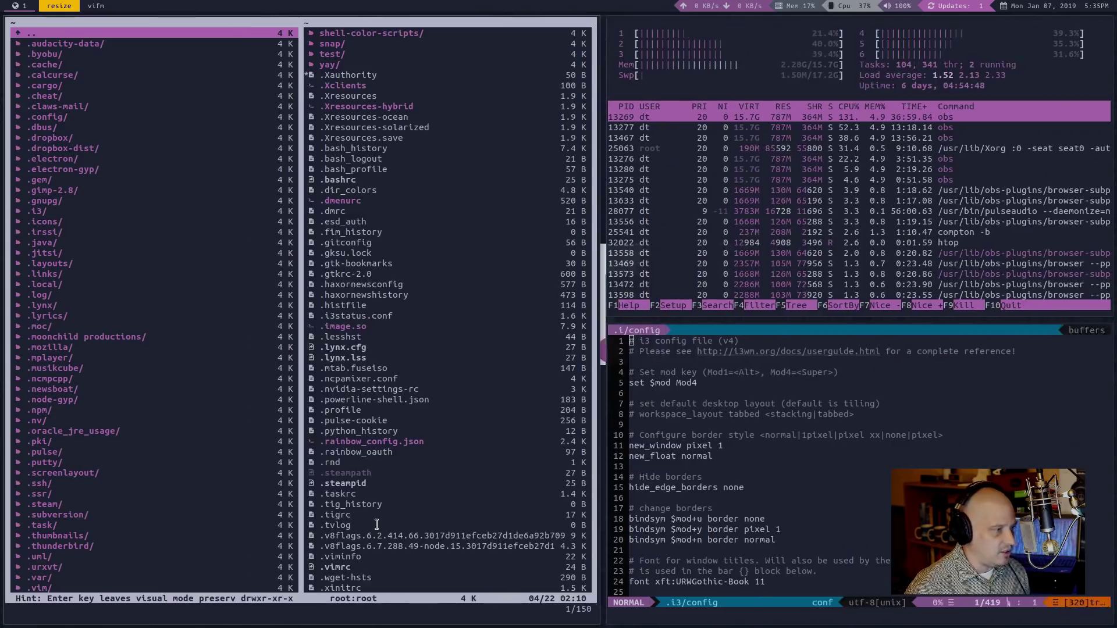
key("Right")
key("Right")
key("Left")
key("Left")
key("Left")
key("Left")
key("Left")
key("Left")
key("Left")
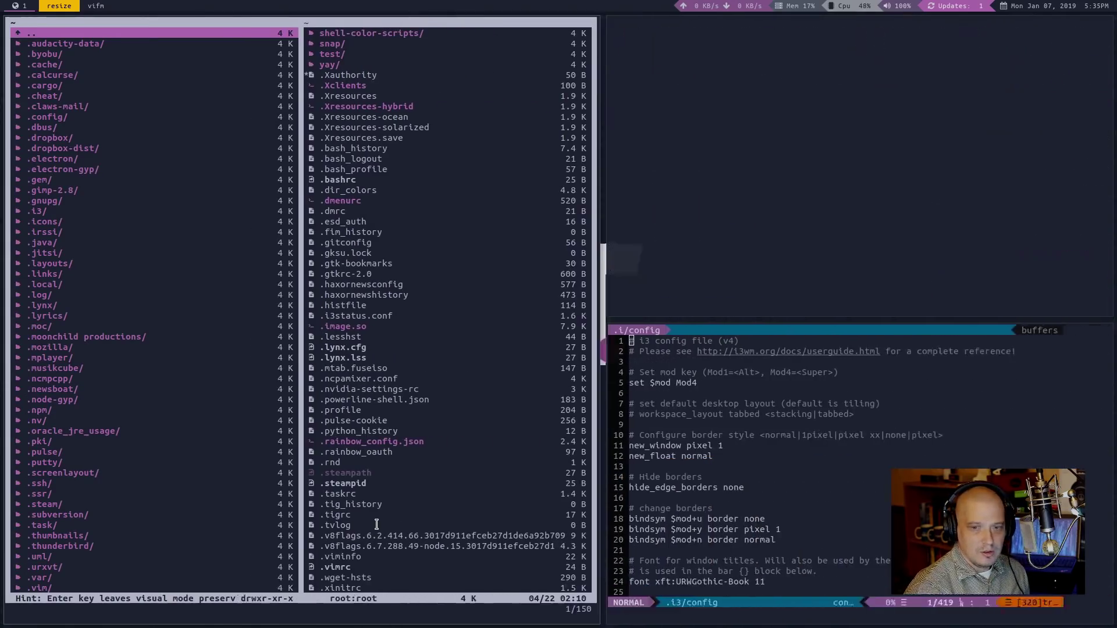
key("Right")
key("Right")
key("Right")
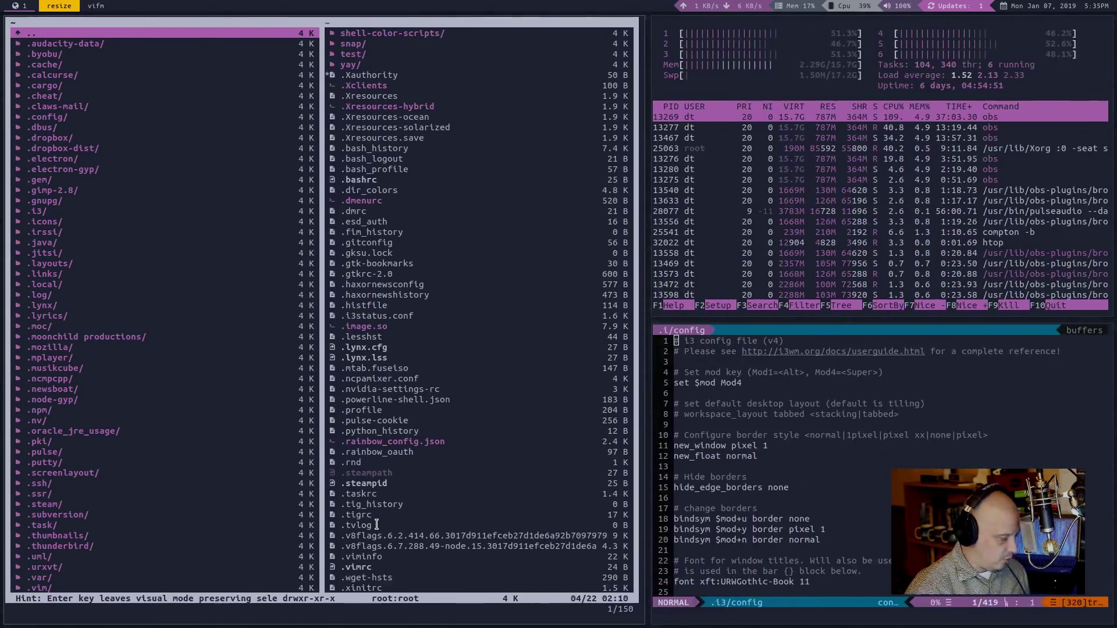
key("Left")
key("Escape")
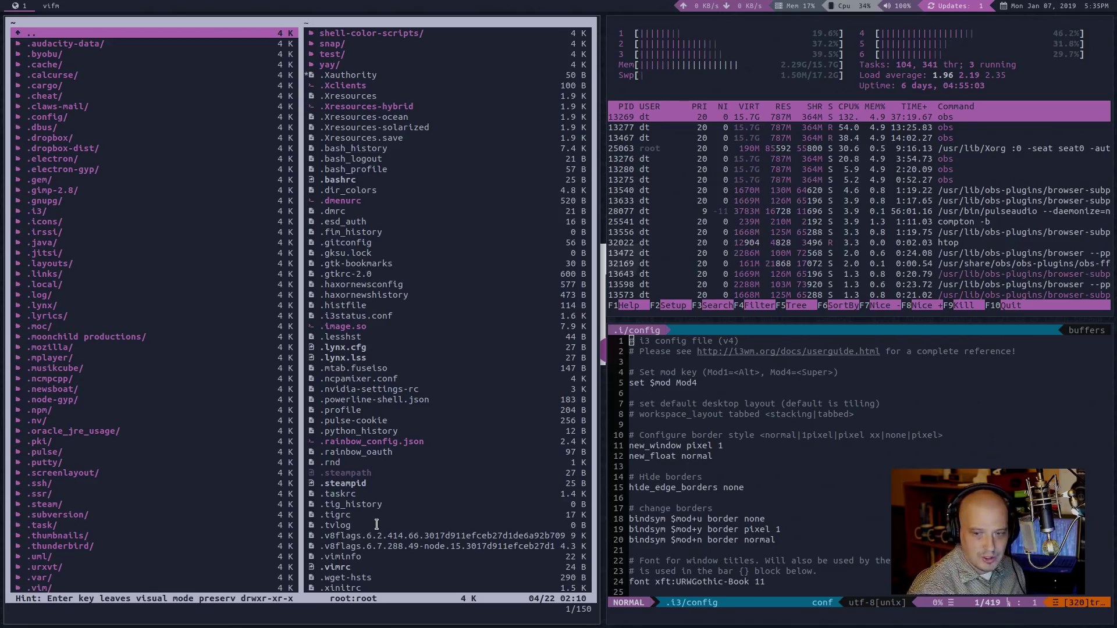
Step: Close the vifm, Vim and htop windows to empty the workspace
key("super+shift+q")
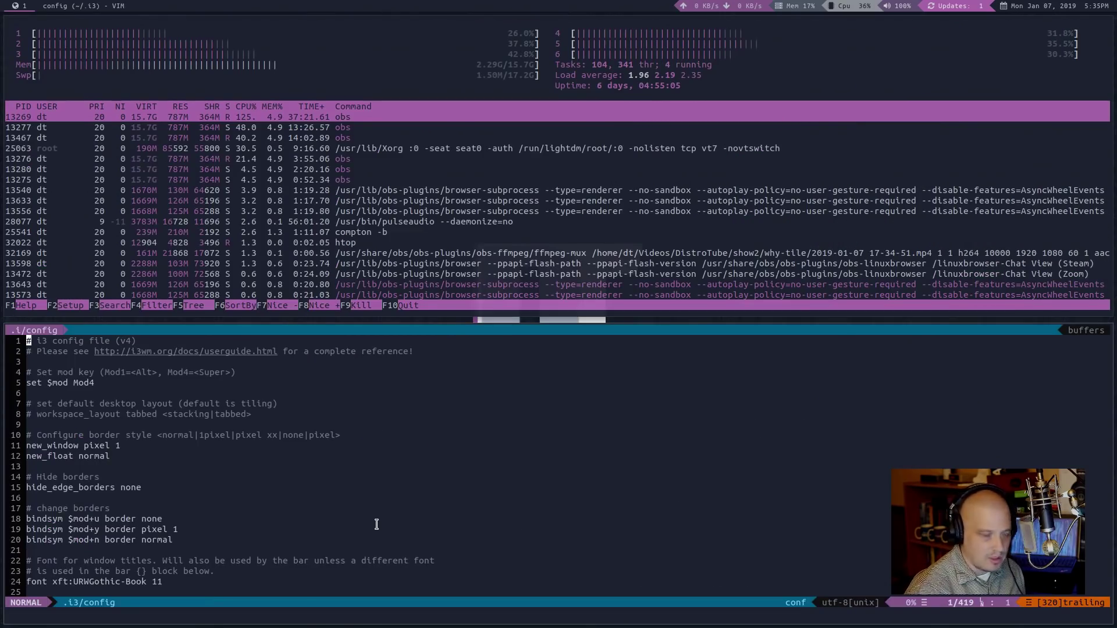
key("super+shift+q")
key("super+shift+q")
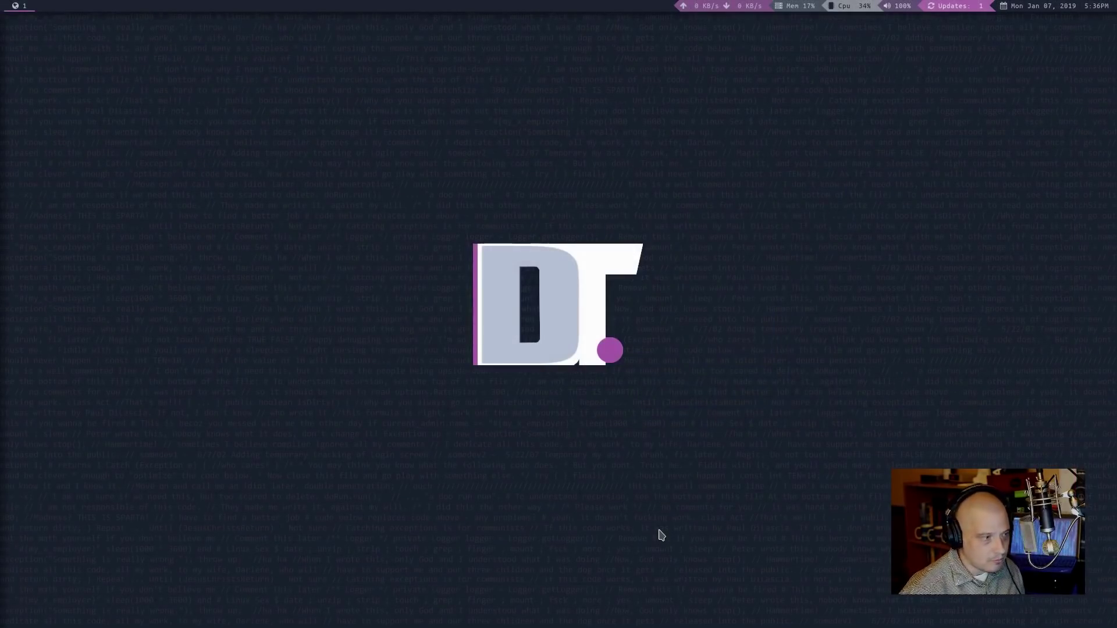
Step: Launch Geany from the run launcher as a full-workspace tile and close its window
key("super+shift+Return")
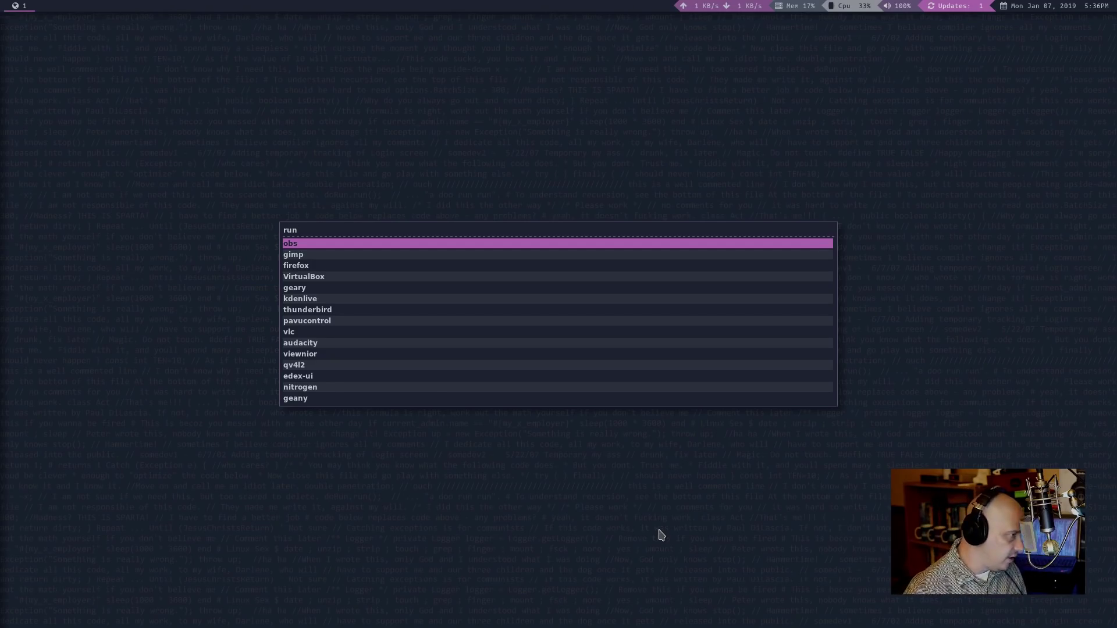
type("display")
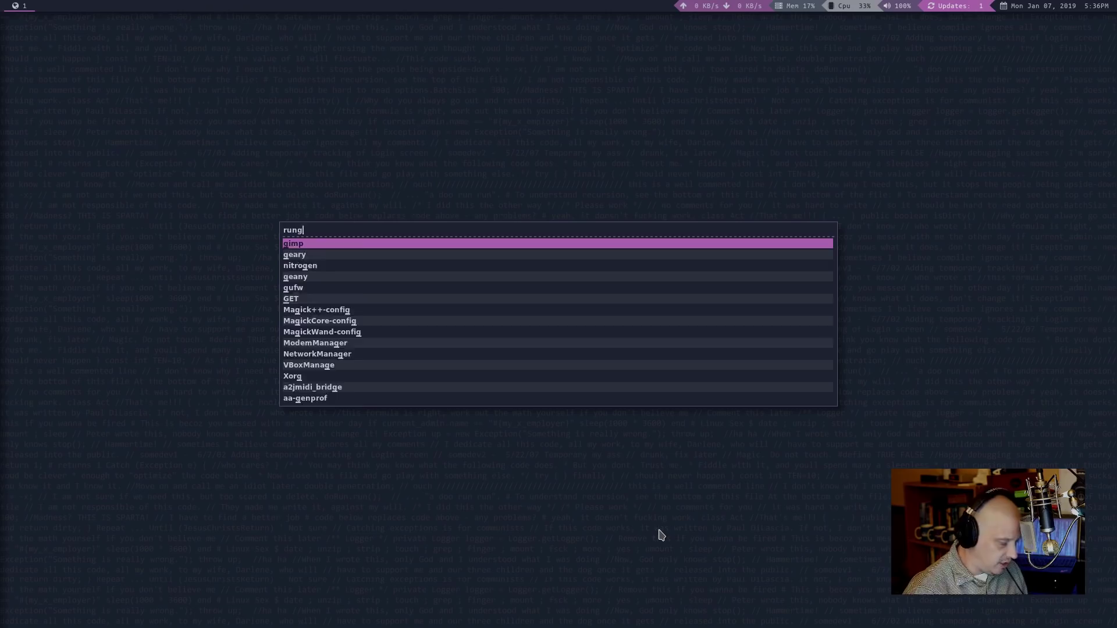
key("Return")
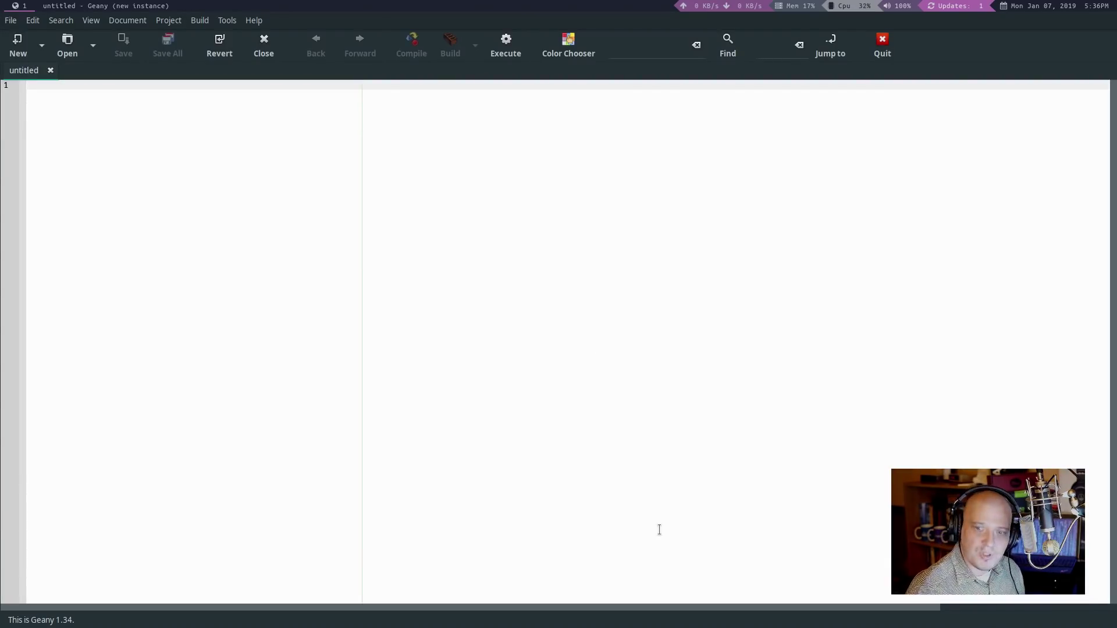
key("super+shift+c")
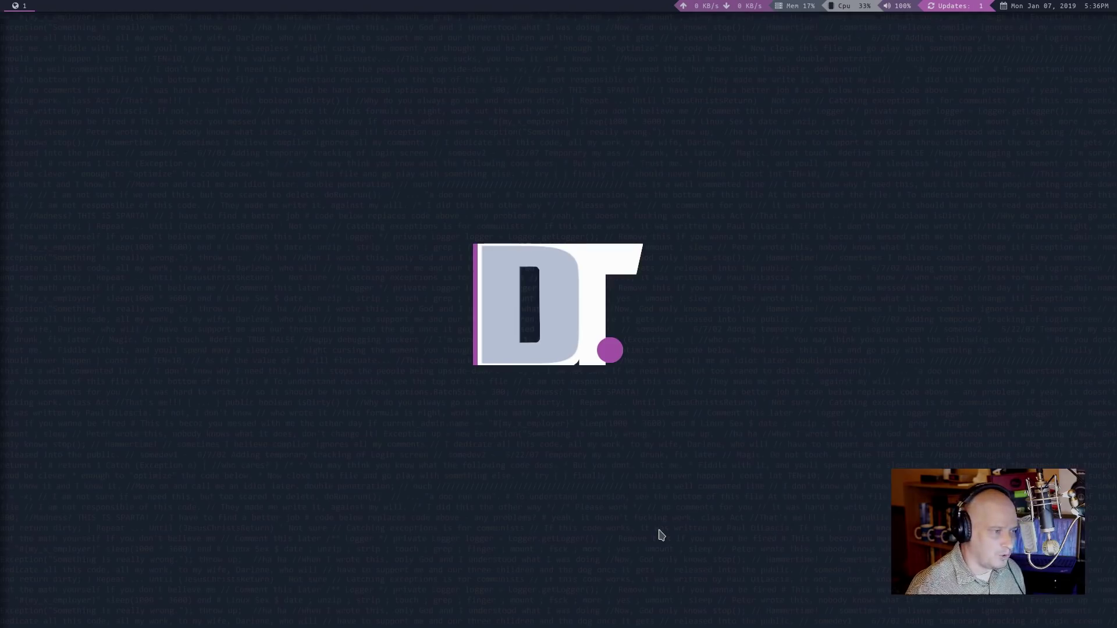